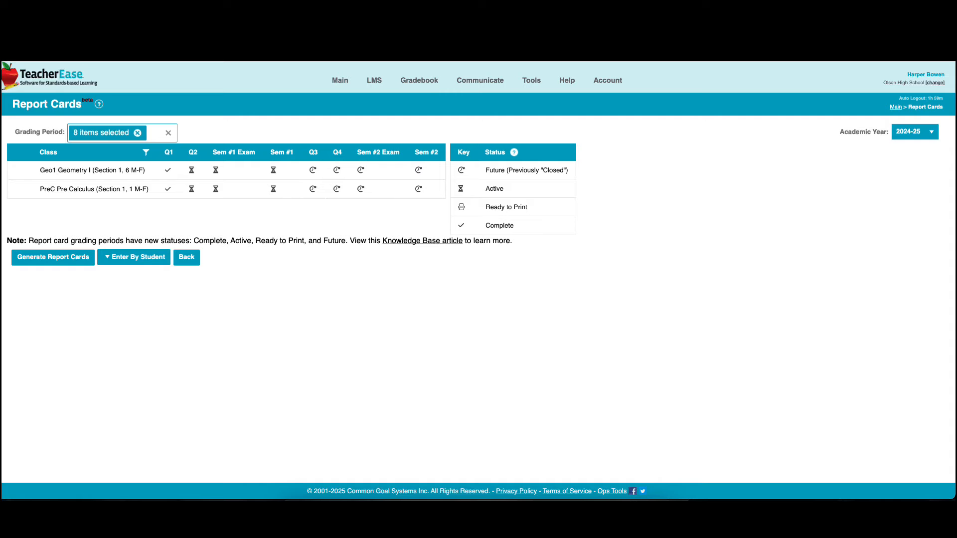
Step: Open report card grade entry for the Geo1 Geometry I class and check which grading periods can be shown
mouse_move(226, 171)
click(19, 170)
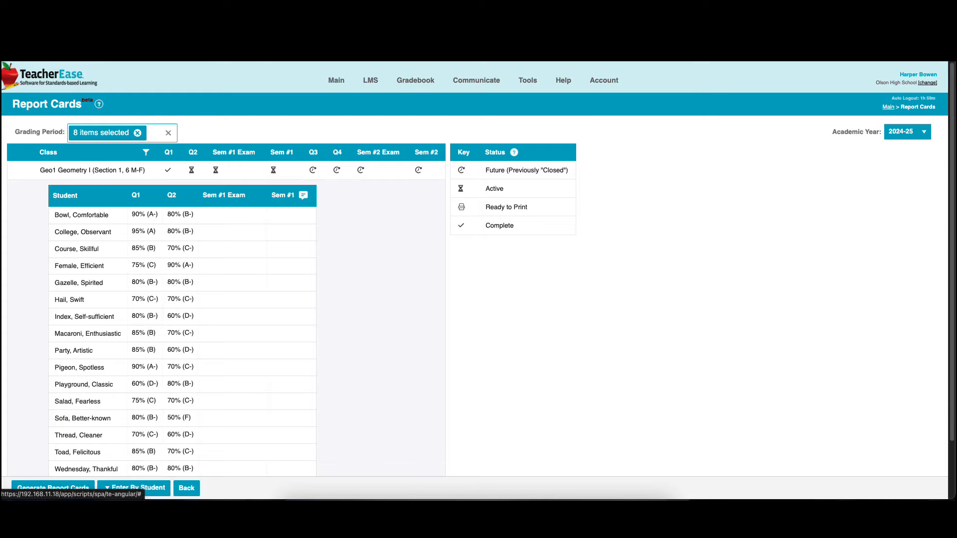
mouse_move(409, 171)
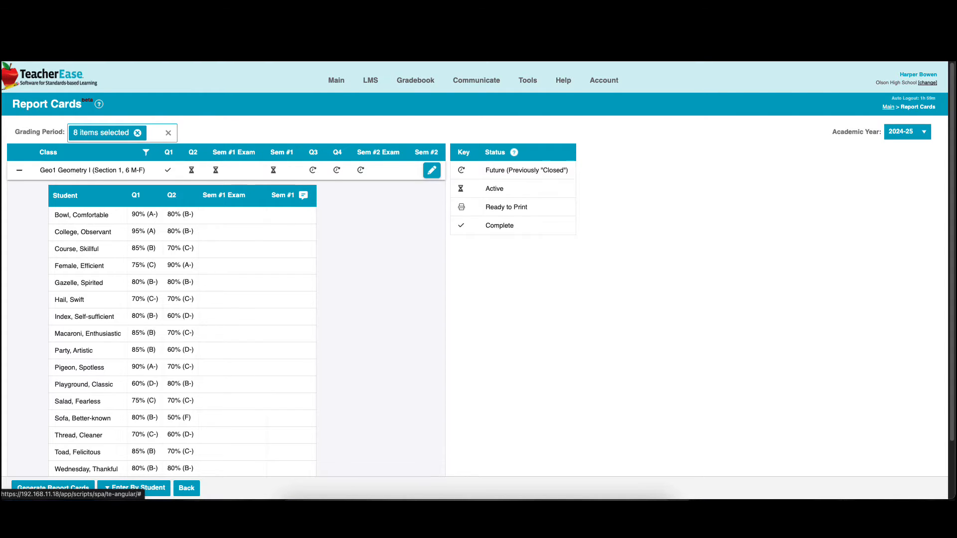
click(432, 170)
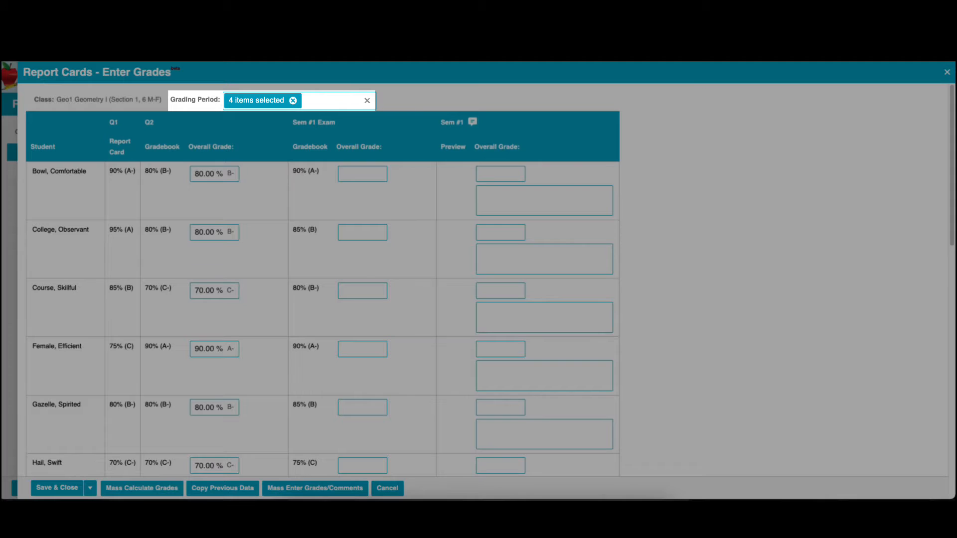
click(332, 100)
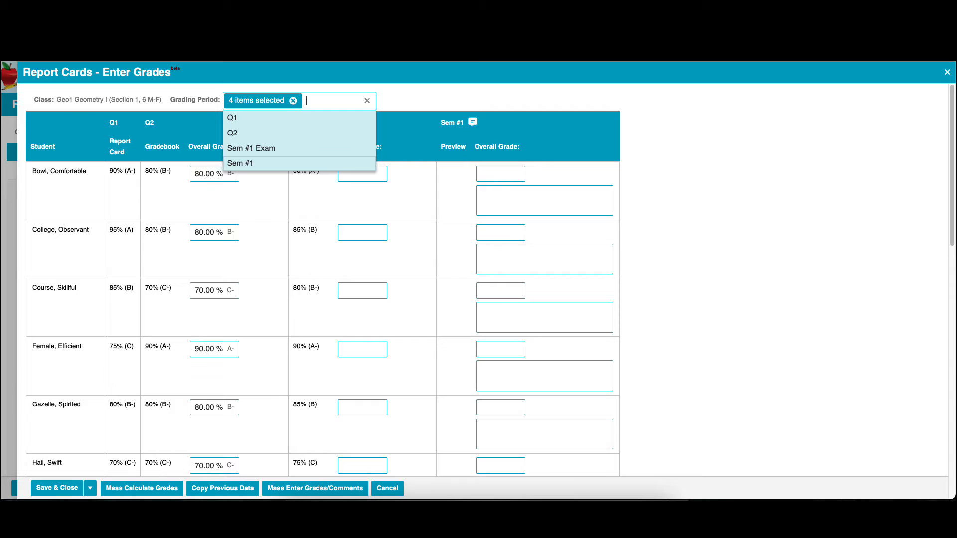
key(Escape)
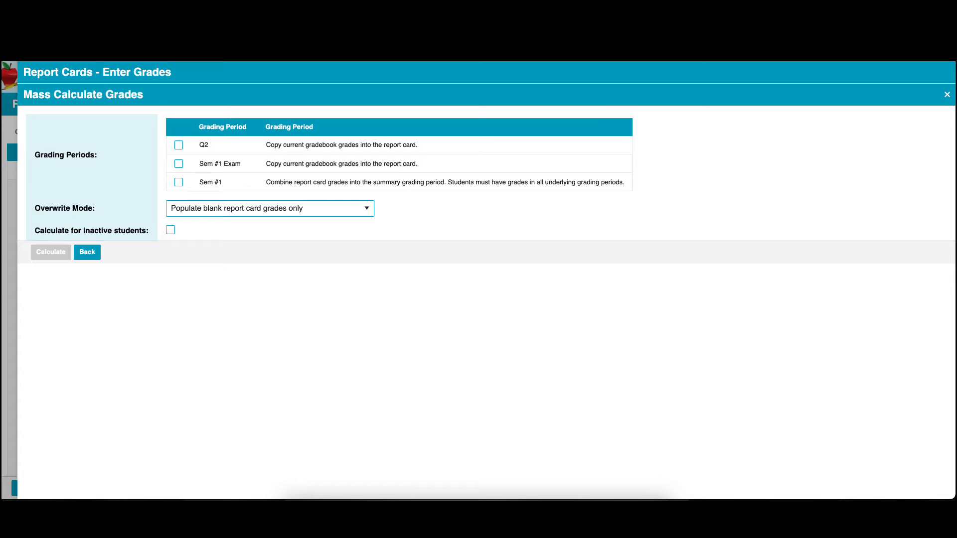
Step: Mass calculate the report card grades for Q2, Sem #1 Exam and Sem #1
click(179, 145)
click(179, 164)
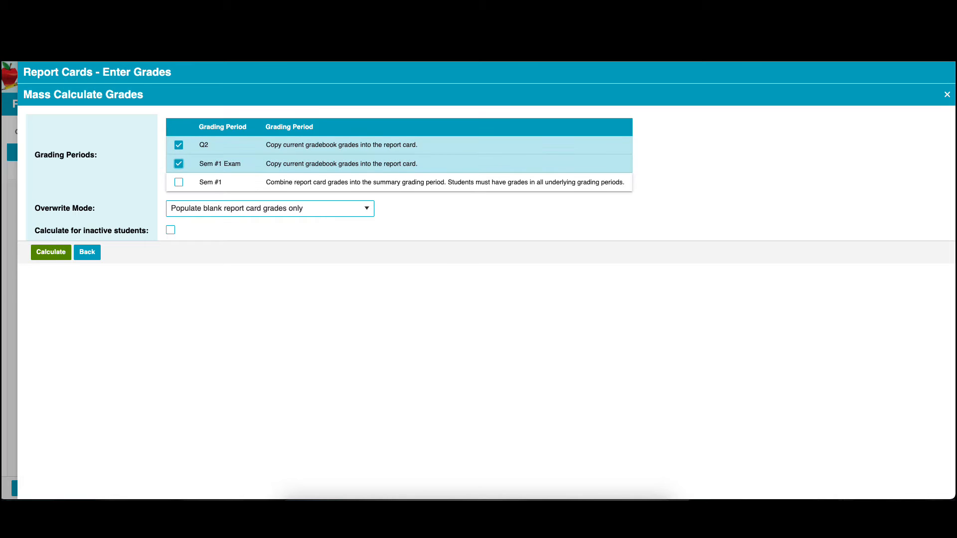
click(179, 182)
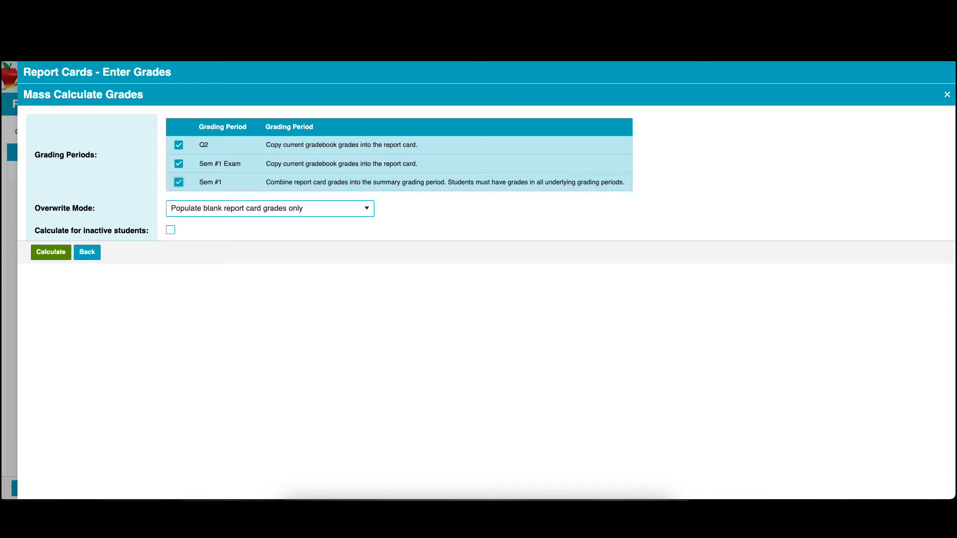
click(51, 252)
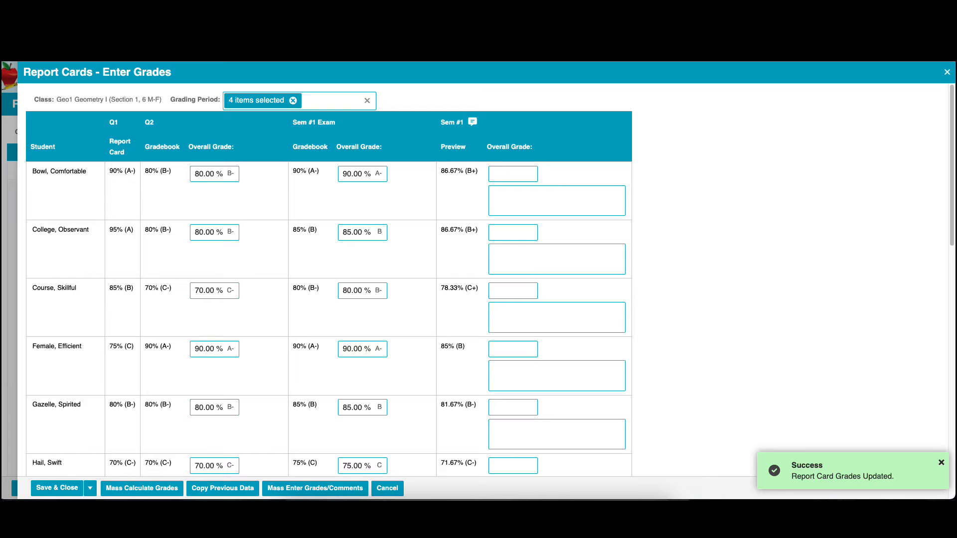
Step: Mass calculate the Sem #1 summary grades from the underlying grading periods' report card grades
mouse_move(554, 173)
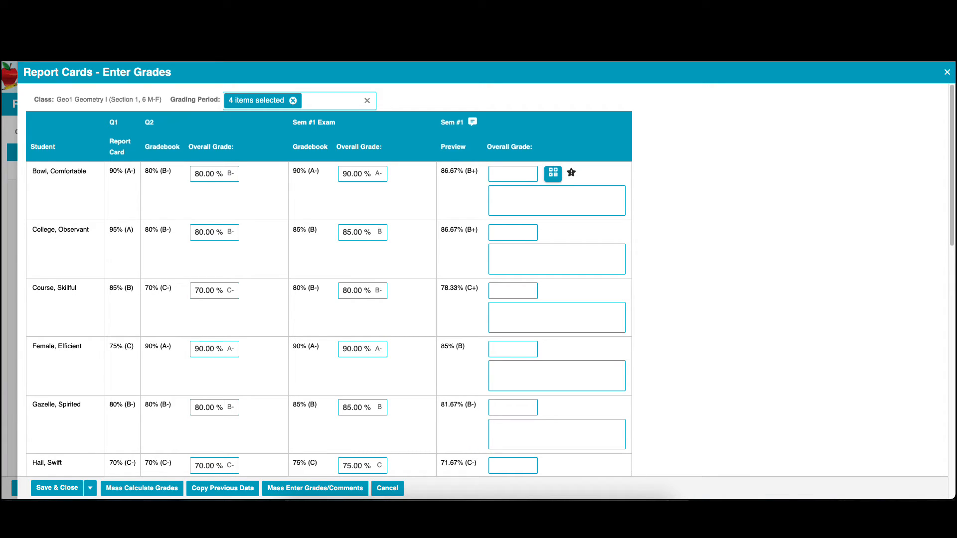
click(554, 173)
click(142, 488)
click(178, 183)
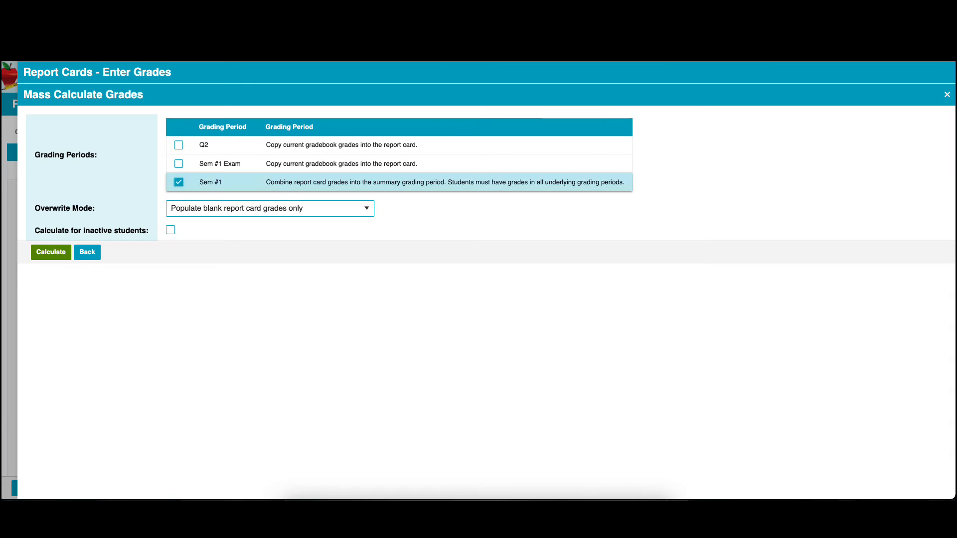
click(51, 253)
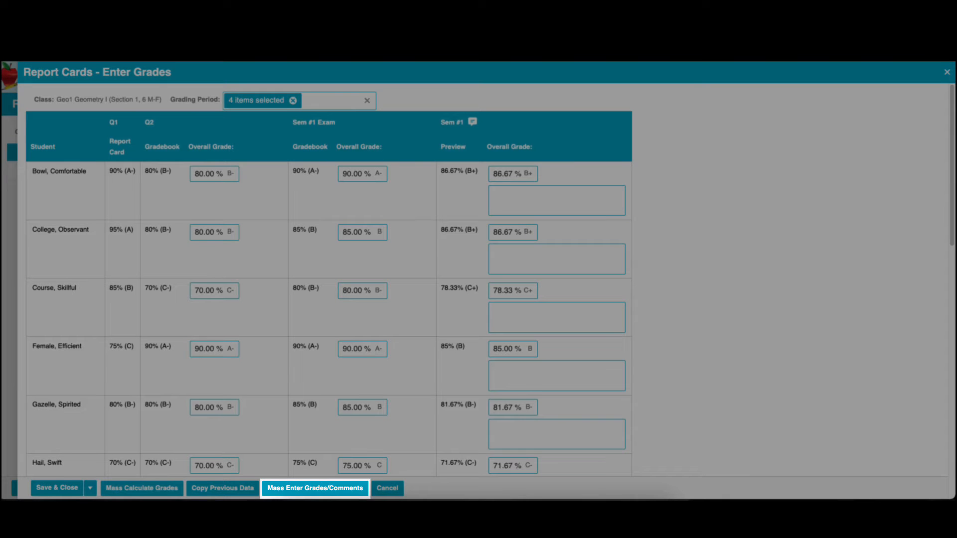
Step: Start a mass entry of grades and comments for the Q2 Overall Grade with a grade of 85
click(315, 489)
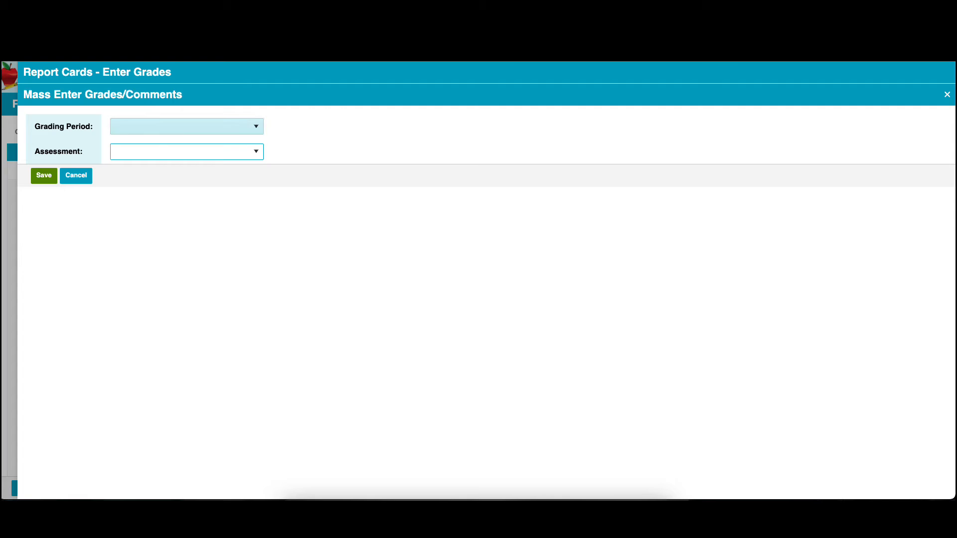
click(186, 127)
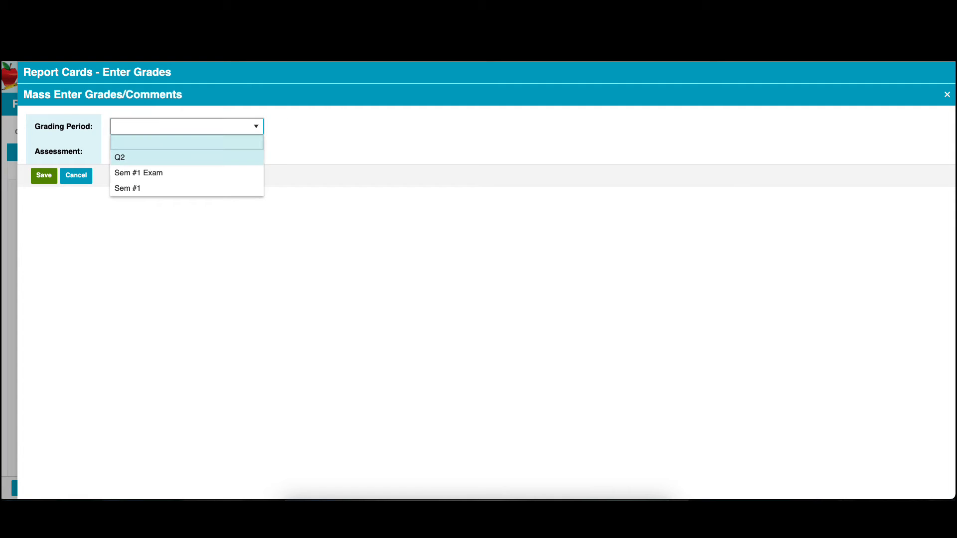
click(149, 157)
click(186, 152)
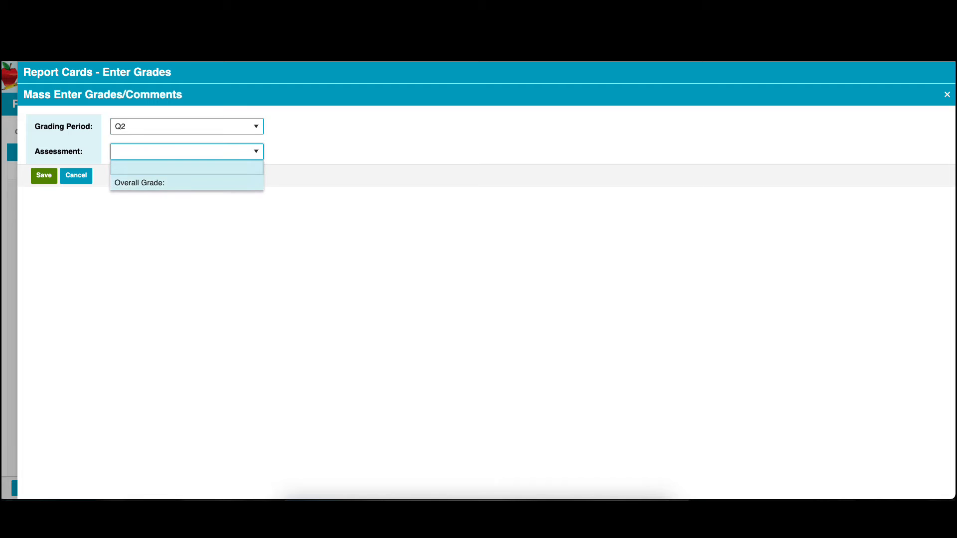
click(140, 183)
click(132, 177)
text(85)
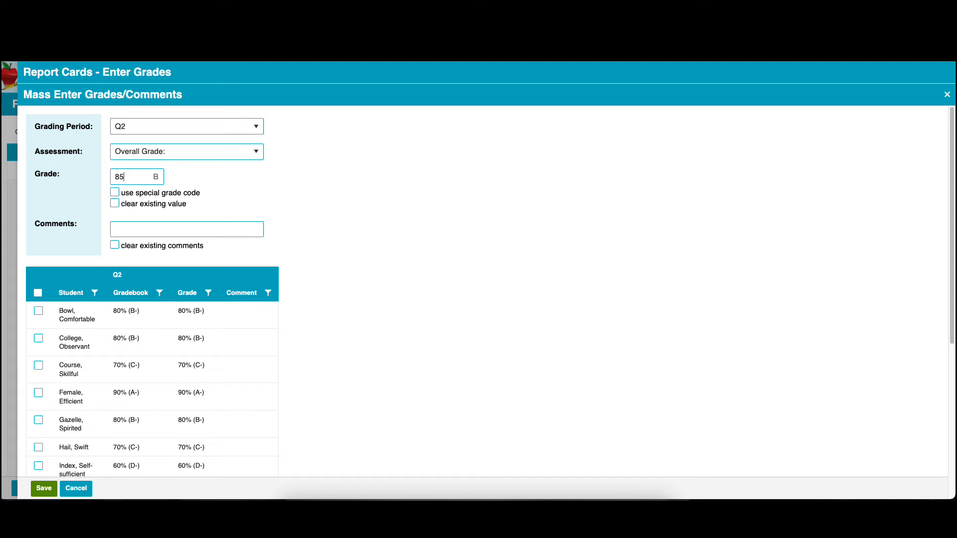
Step: Try to apply the mass-entered grade with the comment "Comments Here" to all students in the class
key(Tab)
text(Comments Here)
click(37, 293)
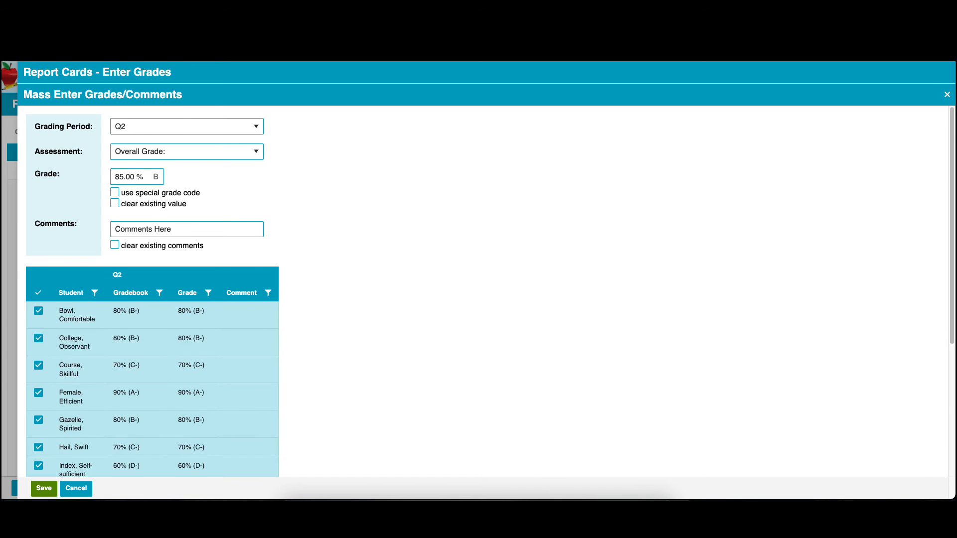
click(44, 489)
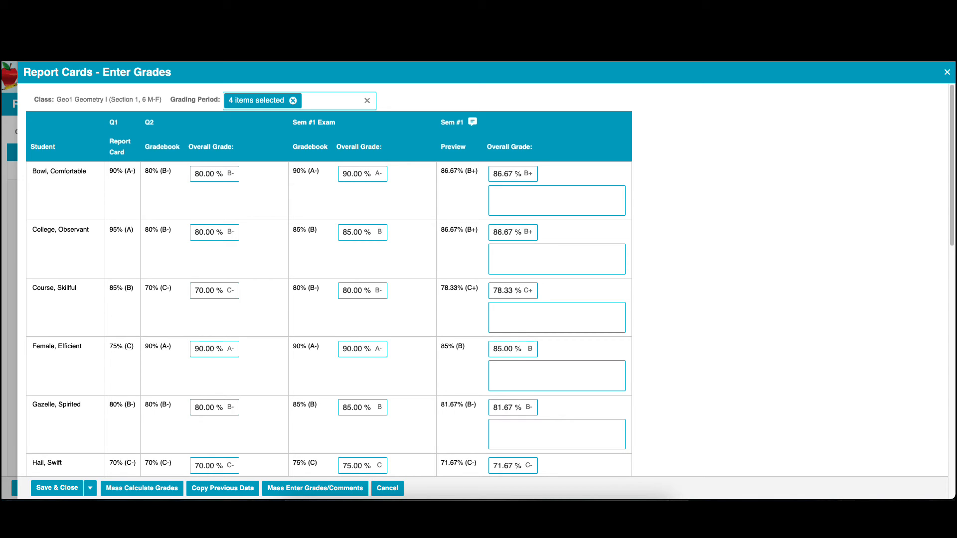
Step: Assign the special grade code Passing to the first student's Sem #1 Exam overall grade
mouse_move(369, 174)
click(421, 173)
click(420, 174)
click(413, 193)
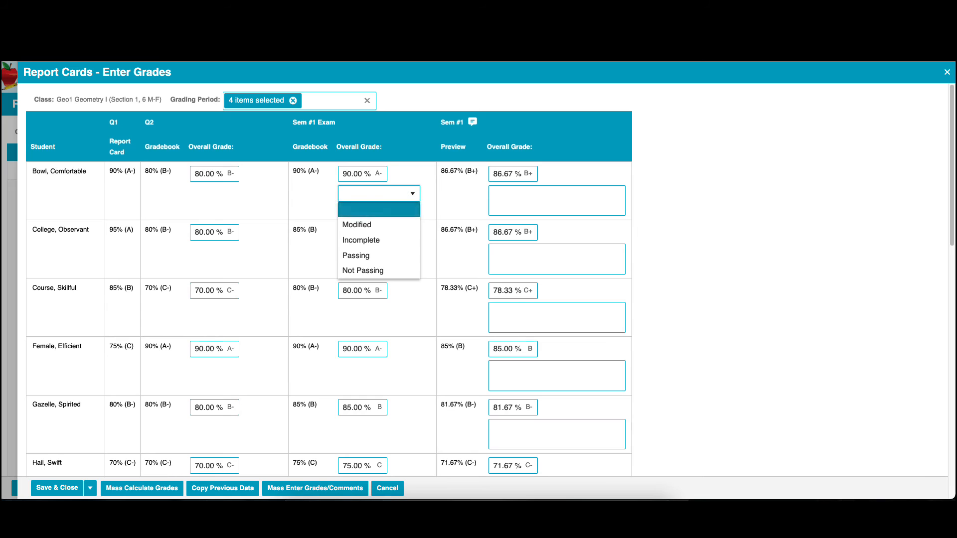
click(356, 255)
Step: Mark Q2, Sem #1 Exam and Sem #1 as ready to print, then save and close the grade entry, confirming the ready status
scroll(329, 279, down, 20)
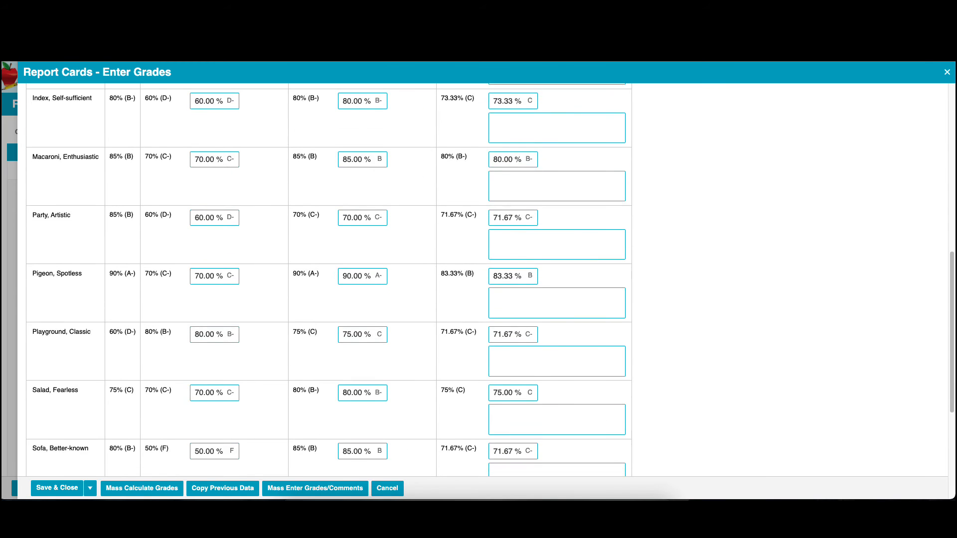
click(491, 464)
click(341, 464)
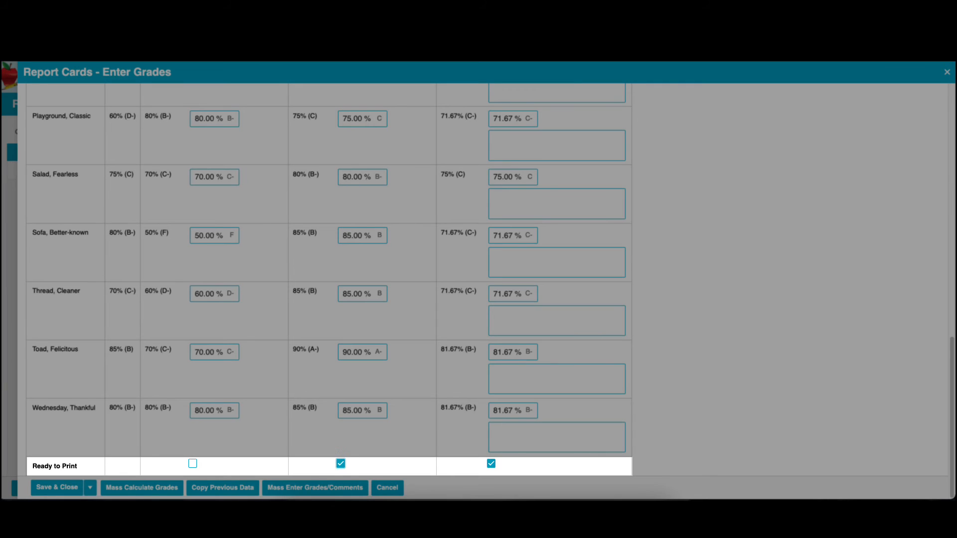
click(192, 464)
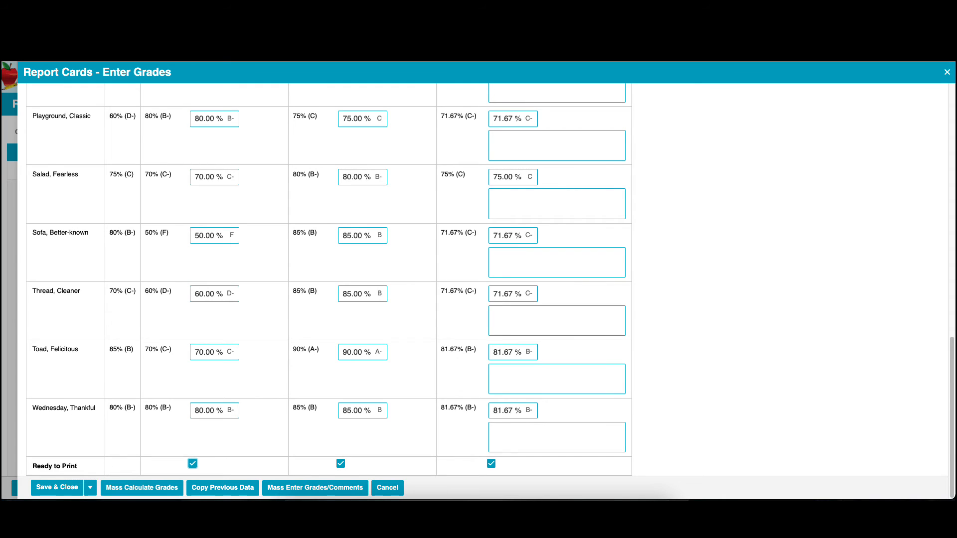
click(57, 487)
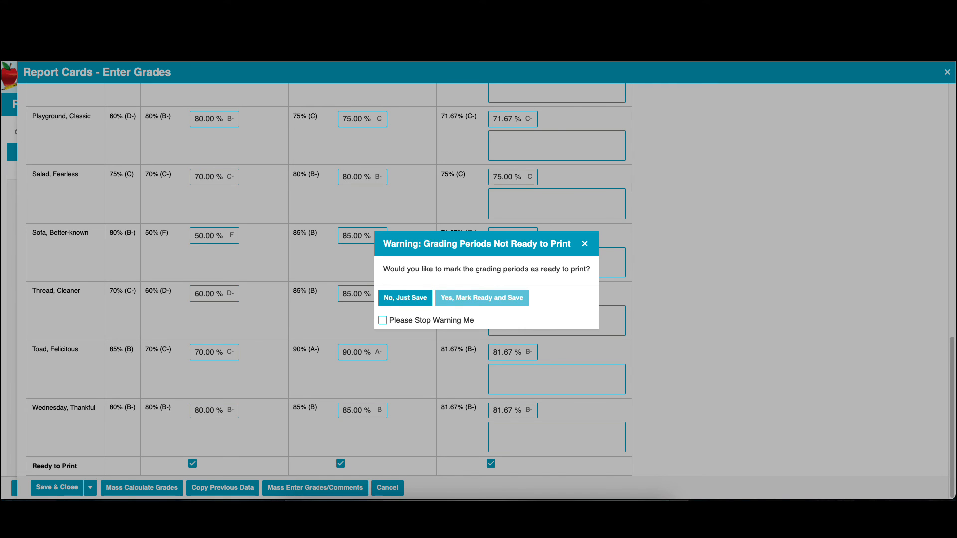
click(481, 298)
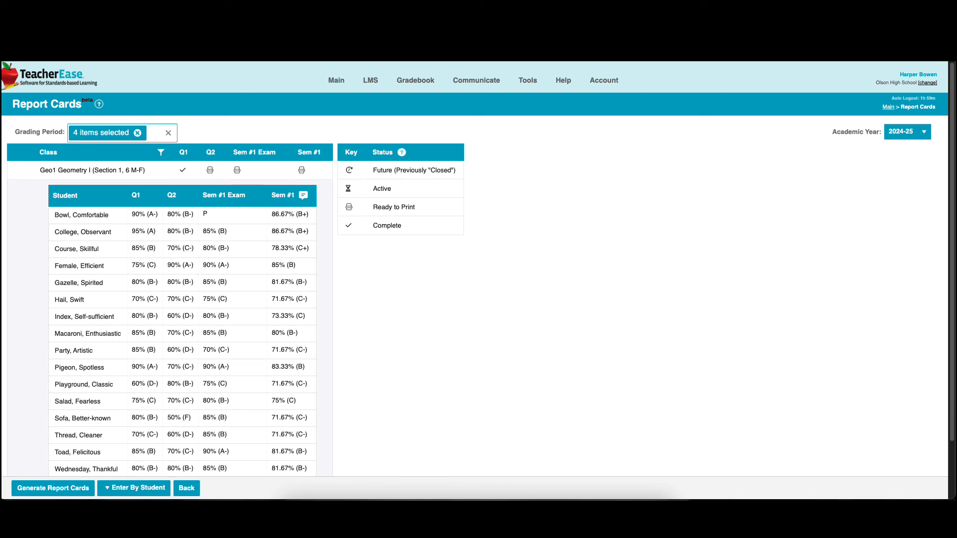
mouse_move(528, 81)
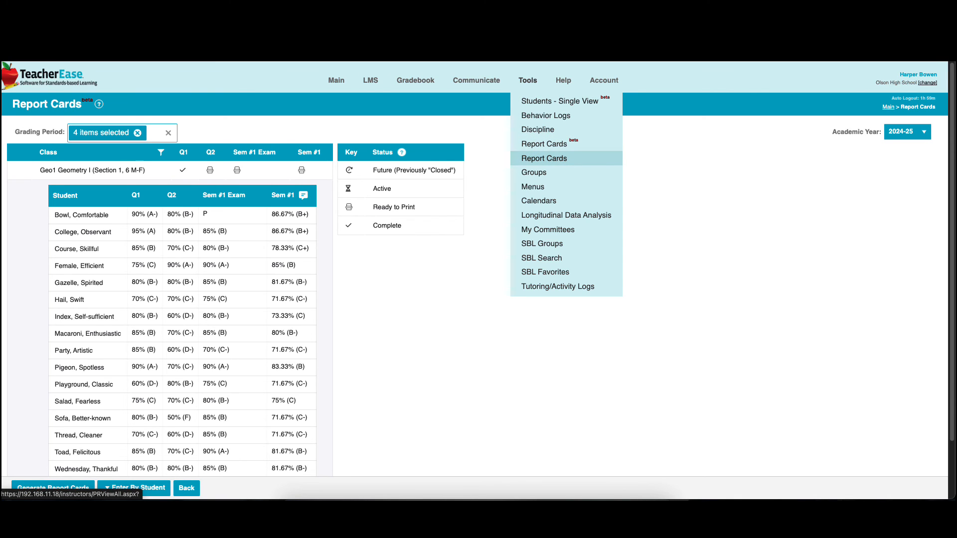
click(545, 145)
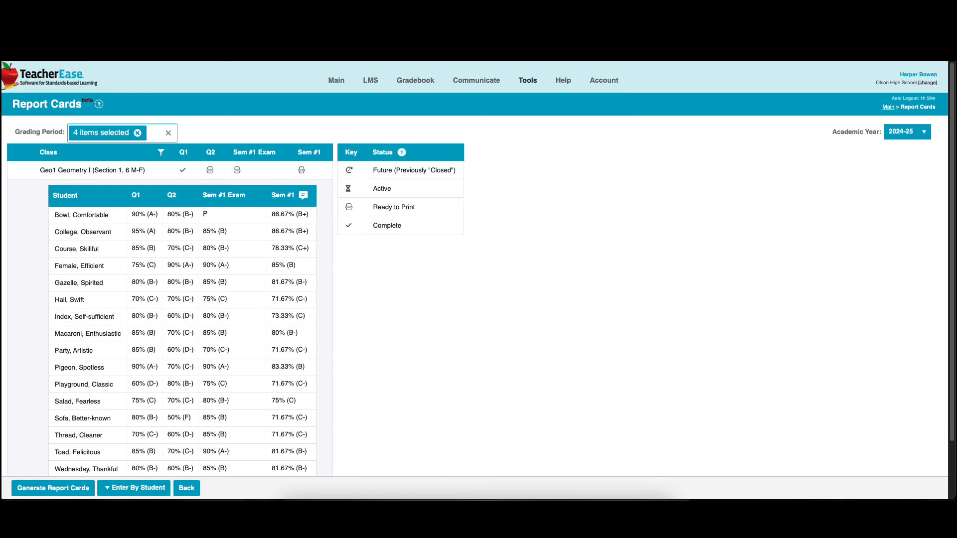